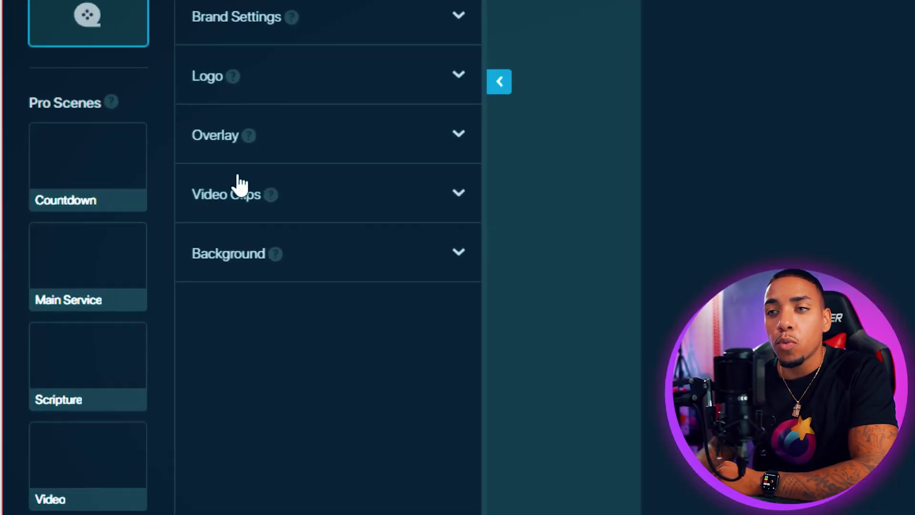
Add countdown_ten_minutes_1.mp4 from the media files as a new layer in the Countdown scene
mouse_move(46, 184)
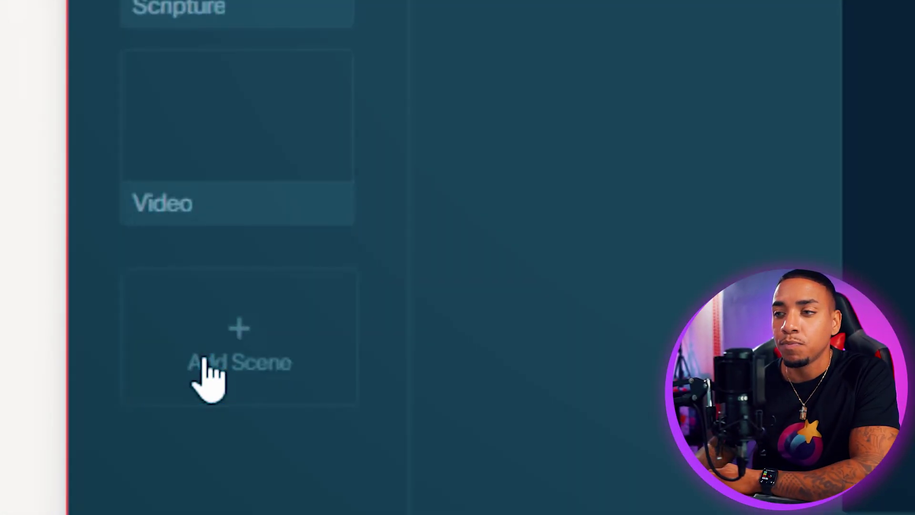
left_click(206, 365)
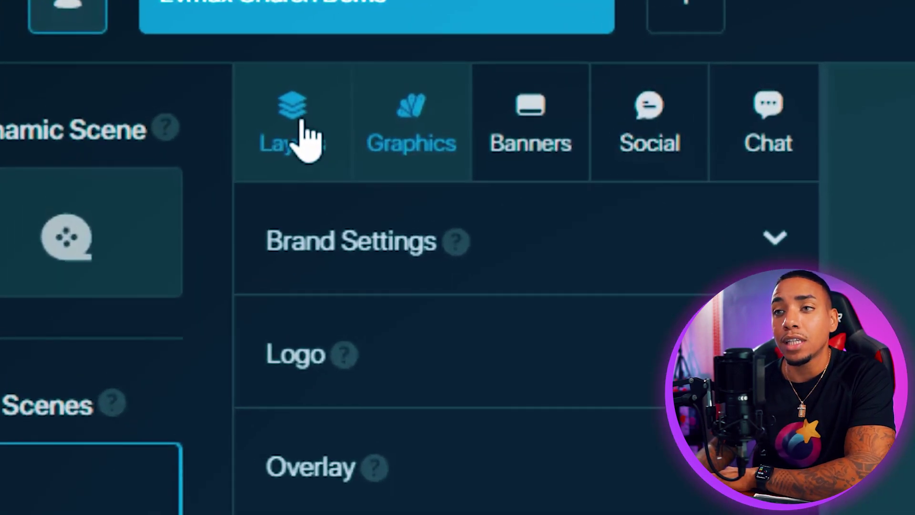
left_click(304, 139)
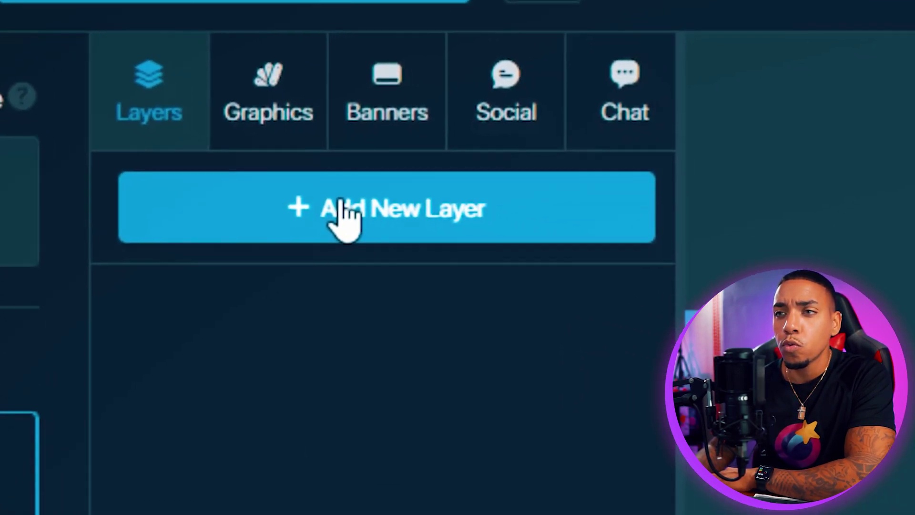
left_click(483, 236)
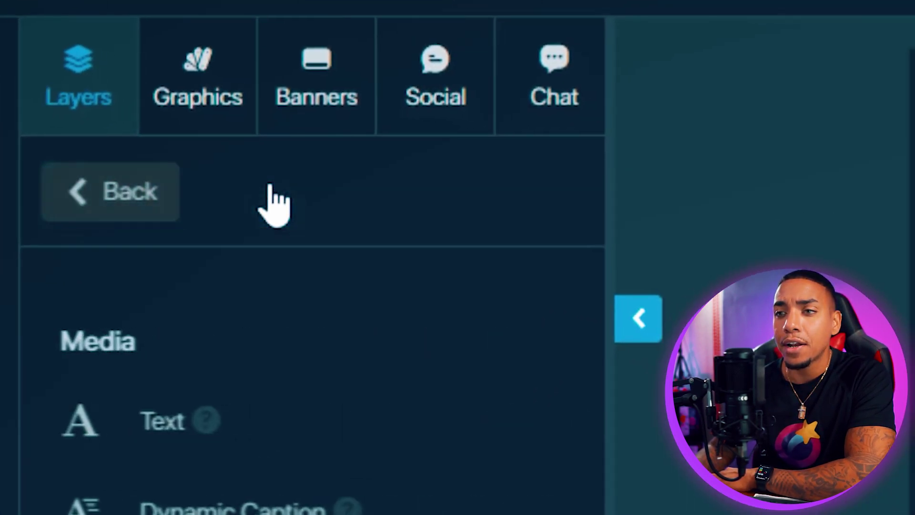
left_click(197, 257)
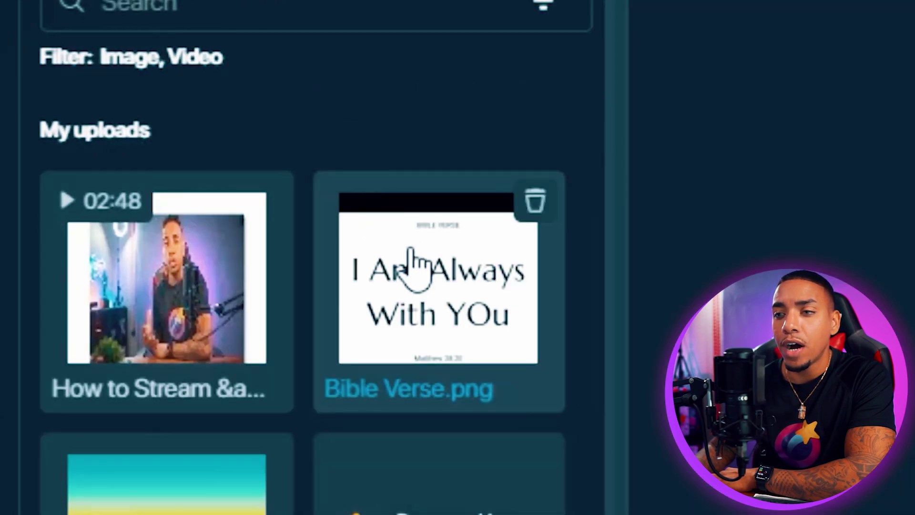
scroll(364, 333, "down", 3)
scroll(364, 333, "down", 5)
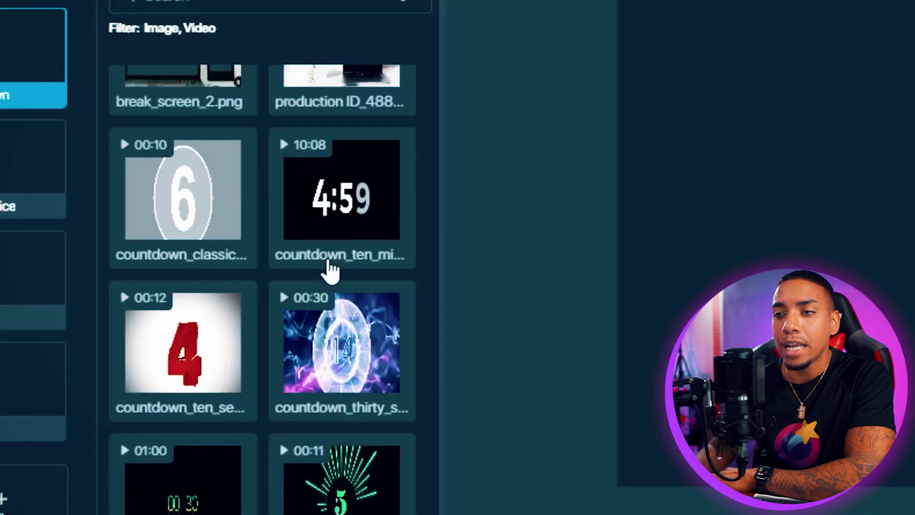
left_click(361, 214)
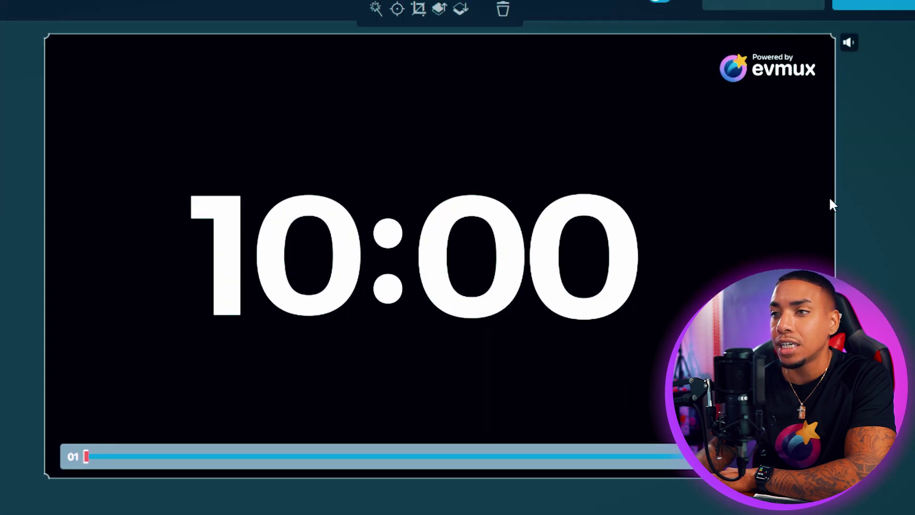
Activate the chroma key for the countdown video and pick its black background as the key colour
left_click(2, 178)
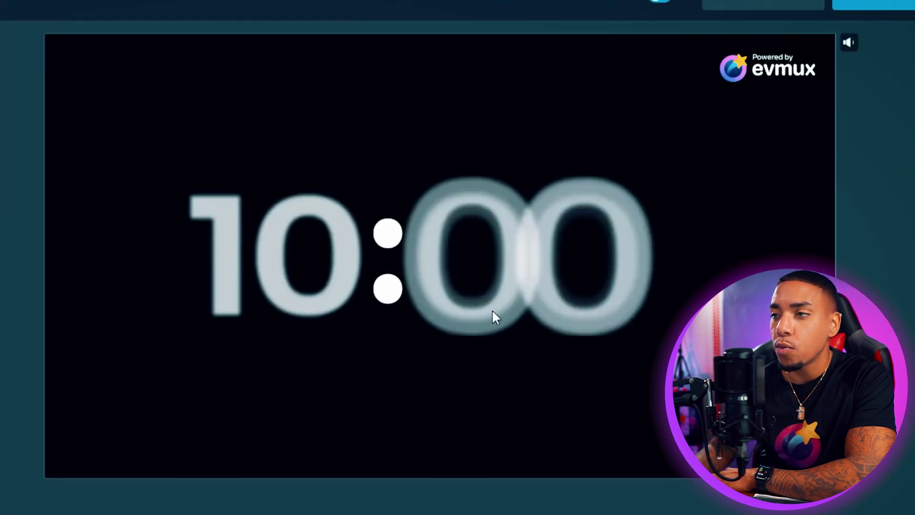
left_click(499, 129)
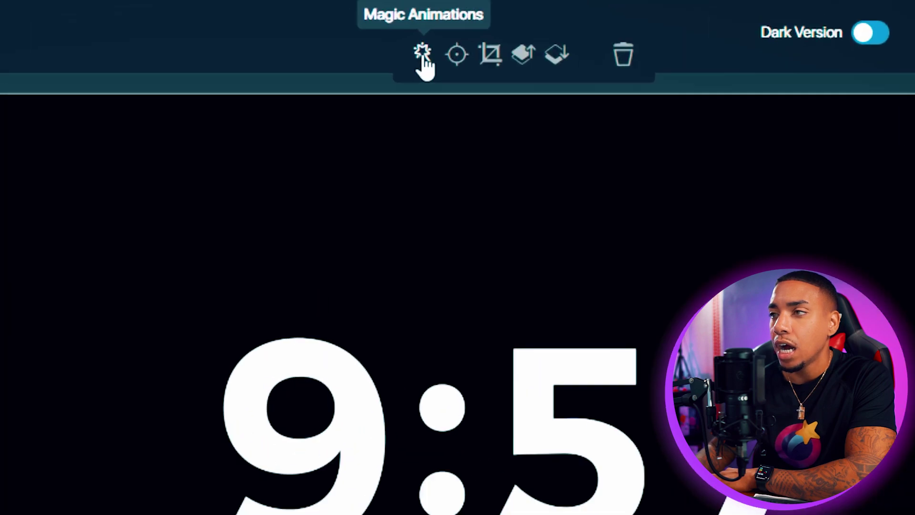
left_click(375, 10)
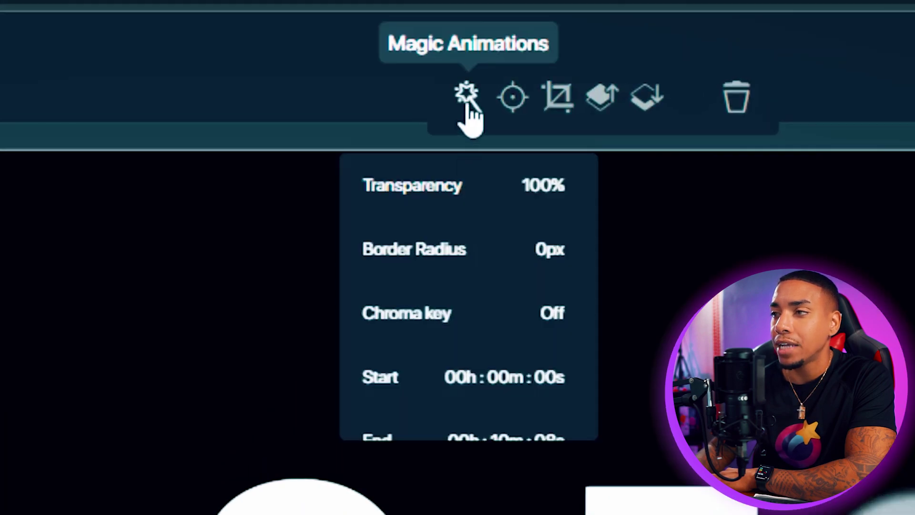
left_click(553, 314)
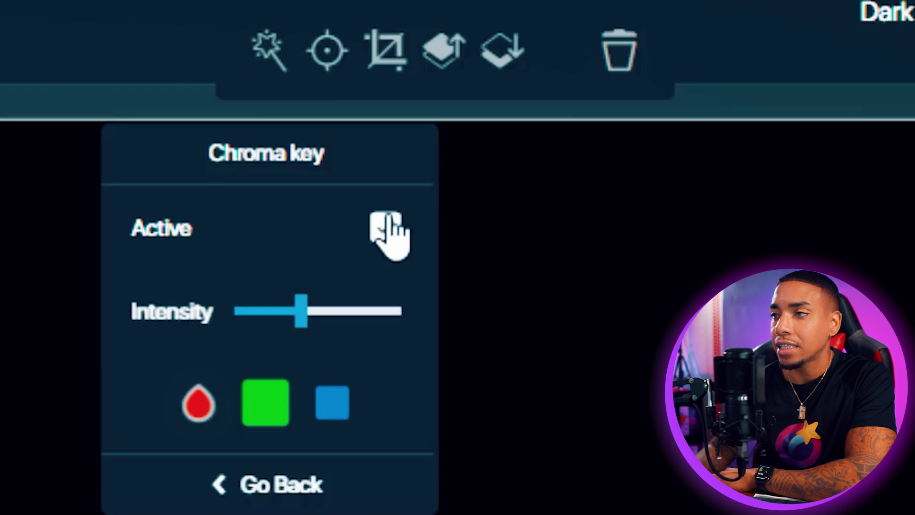
left_click(386, 224)
left_click(199, 403)
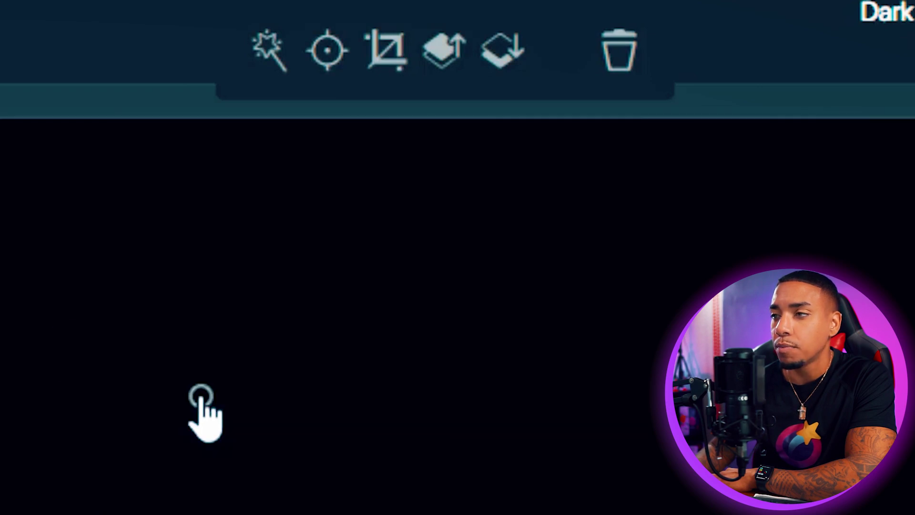
left_click(479, 293)
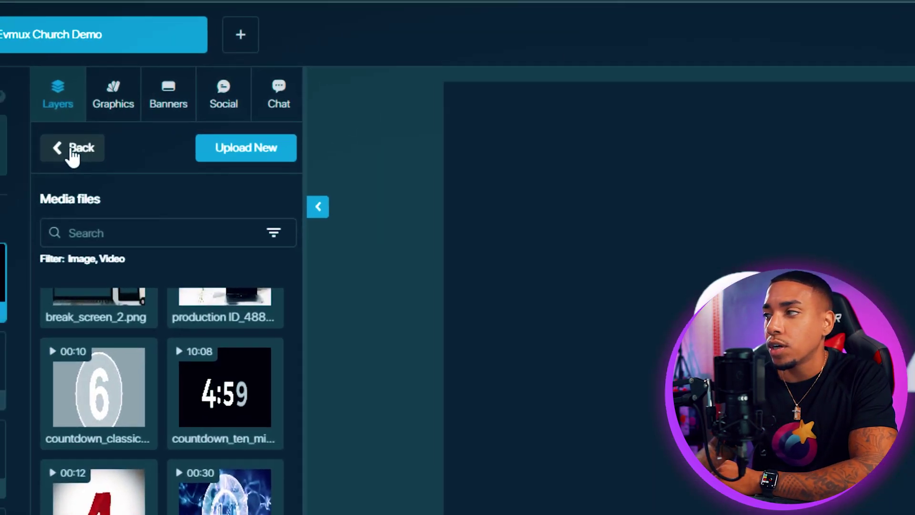
Add the uploaded image EasterWorship.png as a new layer in the Countdown scene
left_click(68, 149)
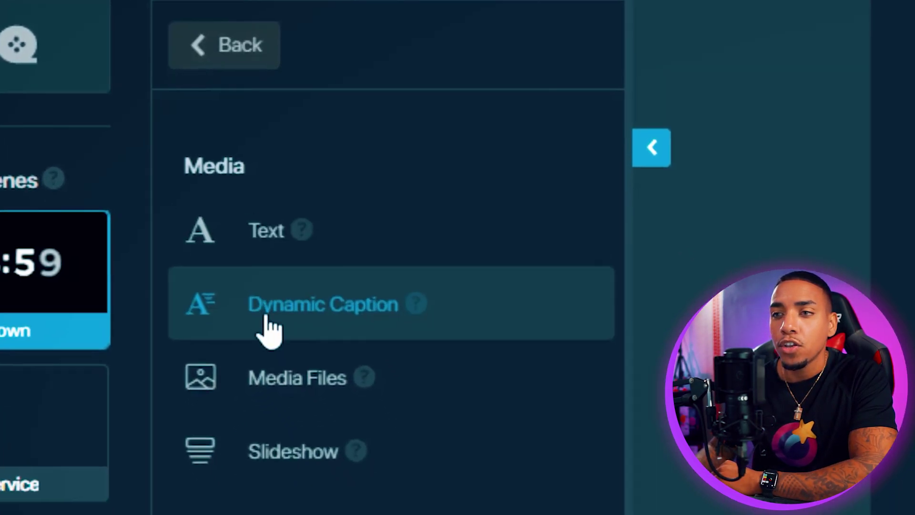
left_click(216, 271)
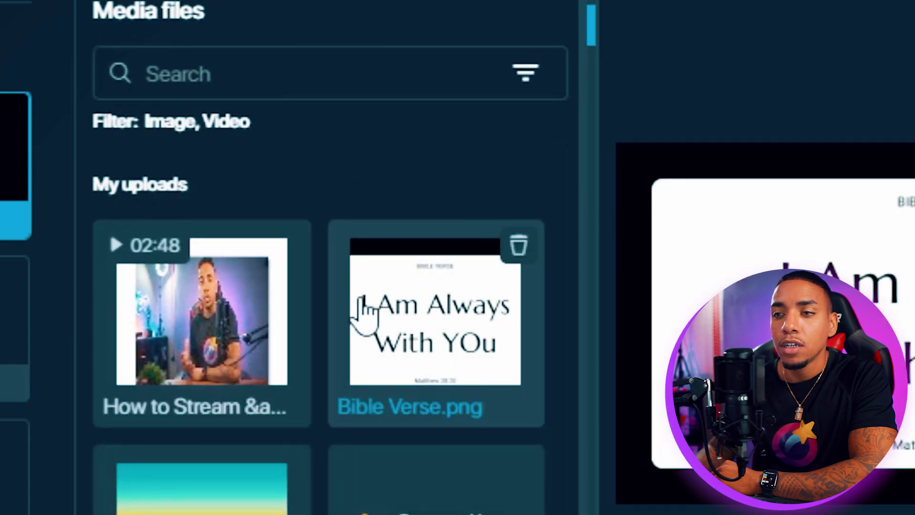
mouse_move(144, 305)
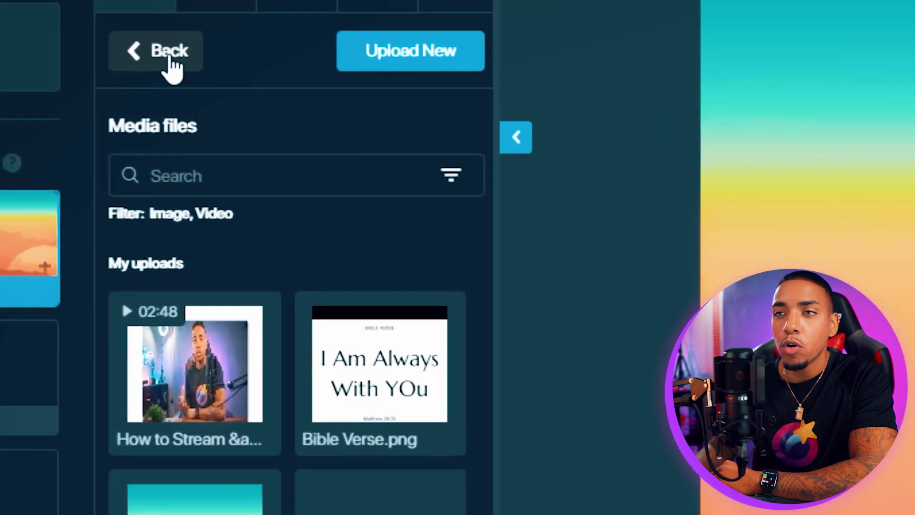
Return to the scene's layer list and move EasterWorship.png beneath the countdown video
left_click(33, 84)
left_click(32, 84)
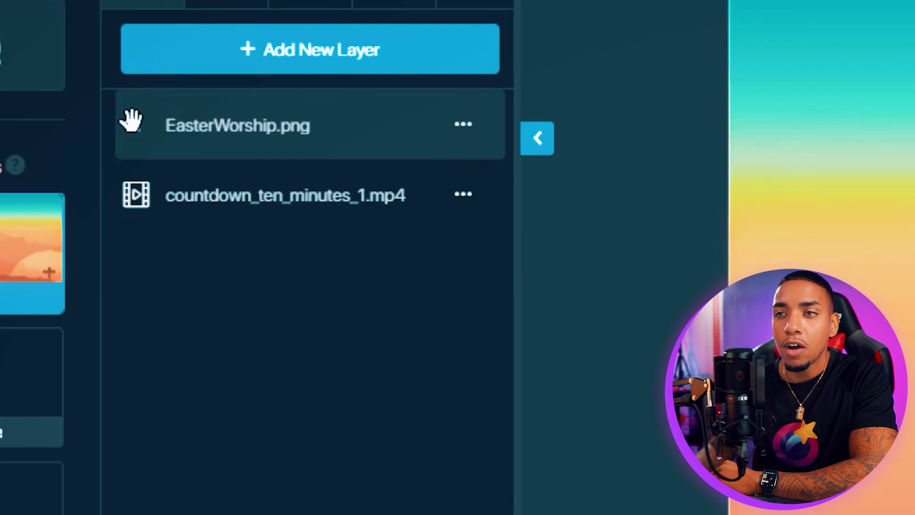
left_click_drag(137, 142, 127, 203)
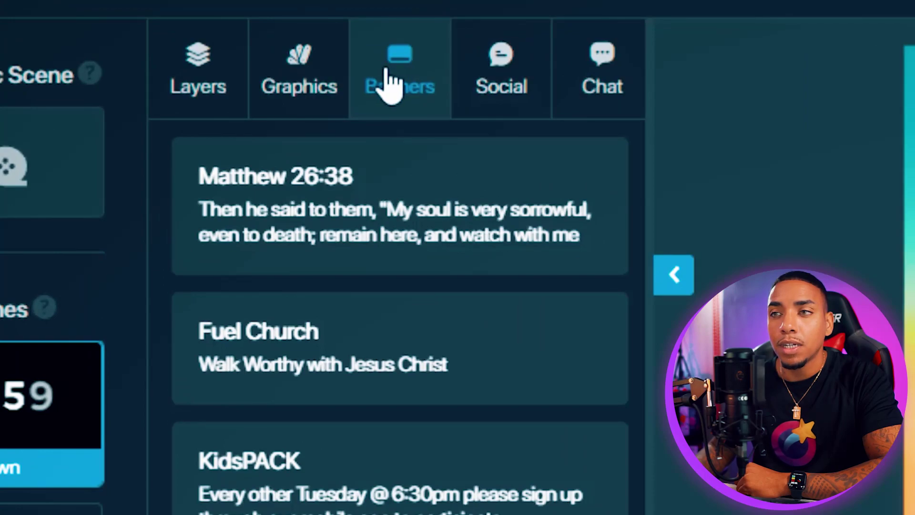
Switch to the Main Service scene and open the camera and microphone settings
left_click(342, 107)
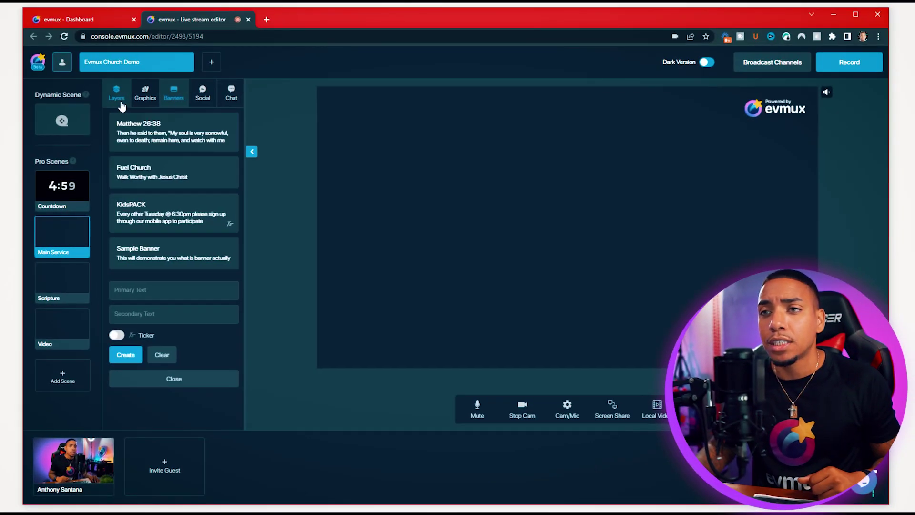
left_click(121, 100)
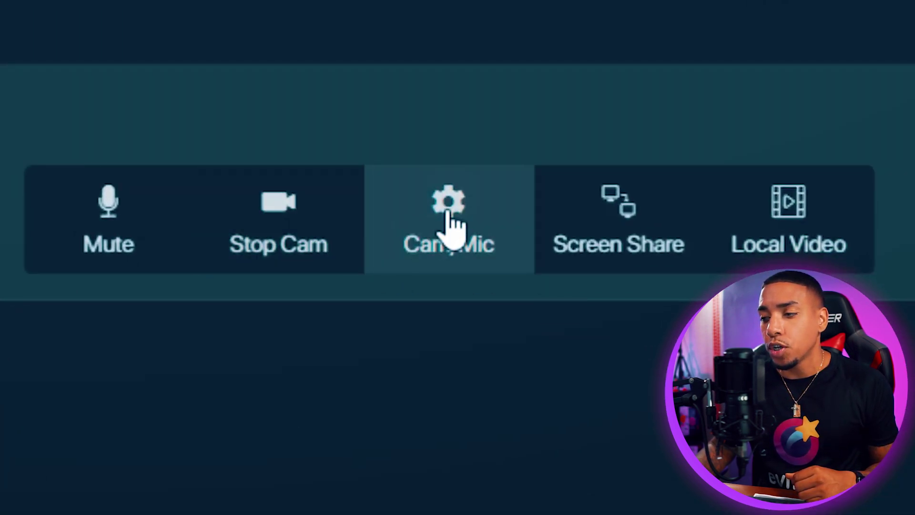
left_click(567, 408)
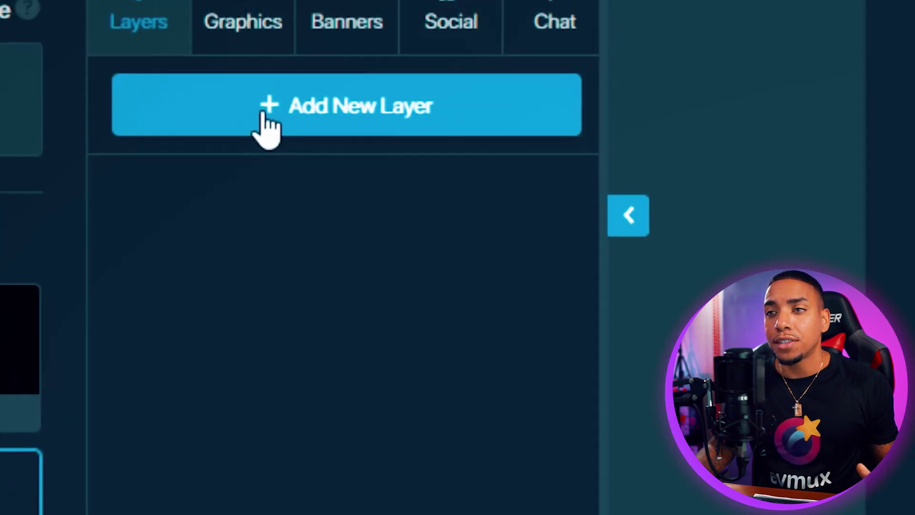
Add the presenter's camera as a speaker layer in the Main Service scene and stretch it to the canvas
left_click(265, 127)
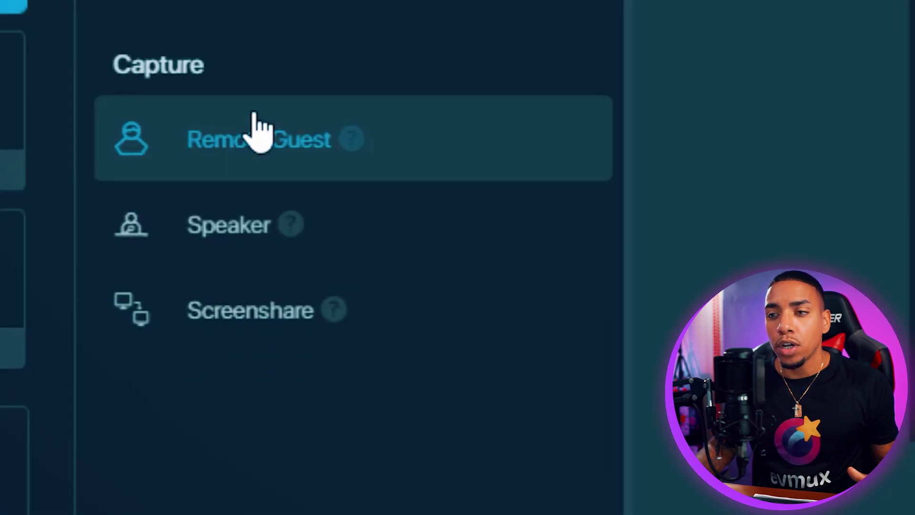
left_click(255, 224)
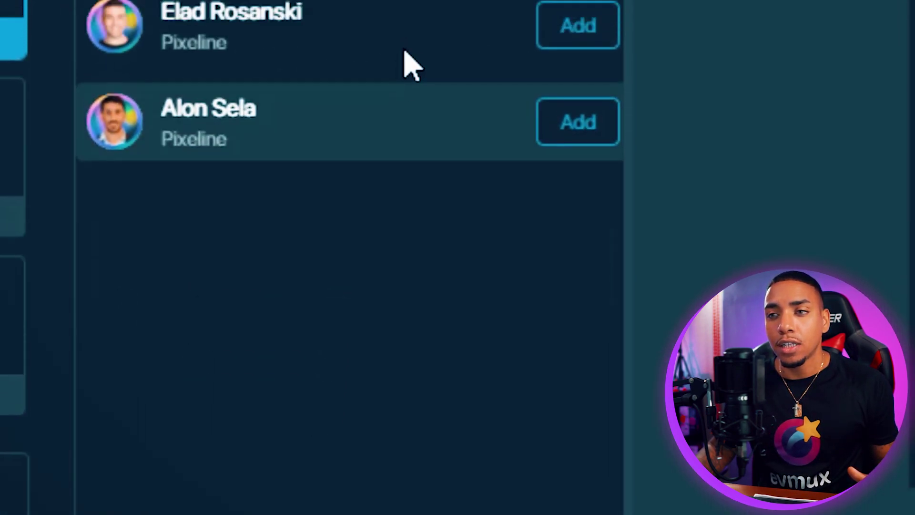
left_click(578, 169)
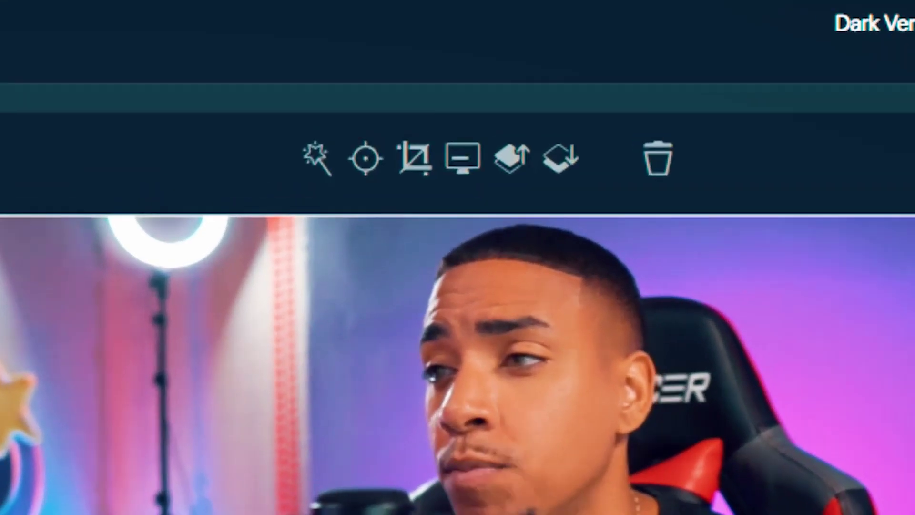
left_click(365, 160)
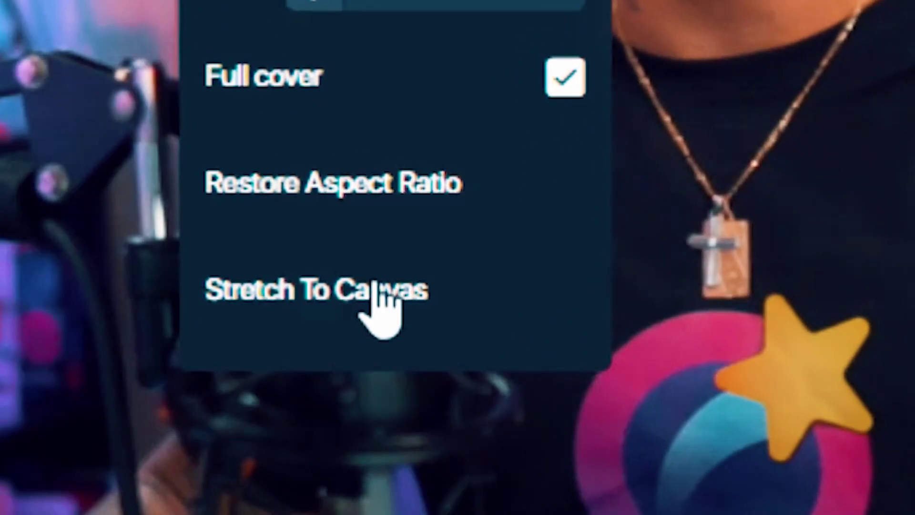
left_click(384, 293)
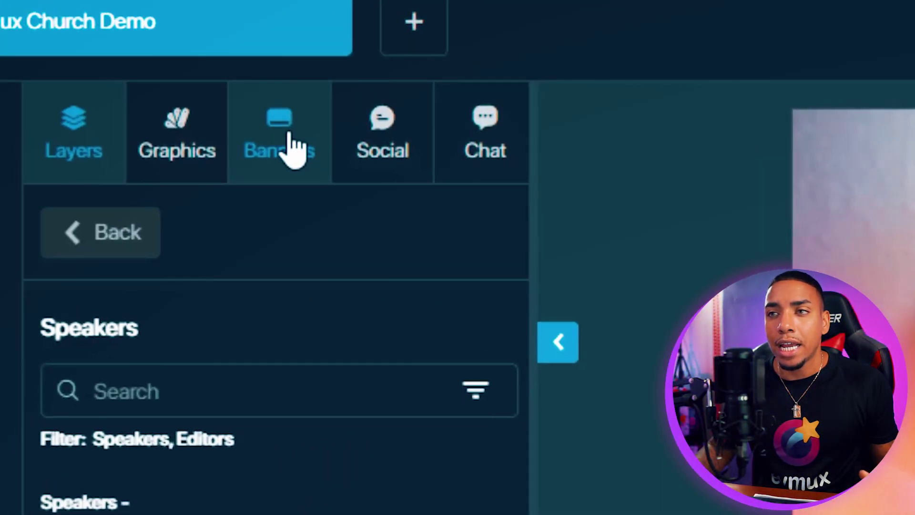
Open the banner creation form and show the Matthew 26:38 banner on the Main Service scene
left_click(293, 147)
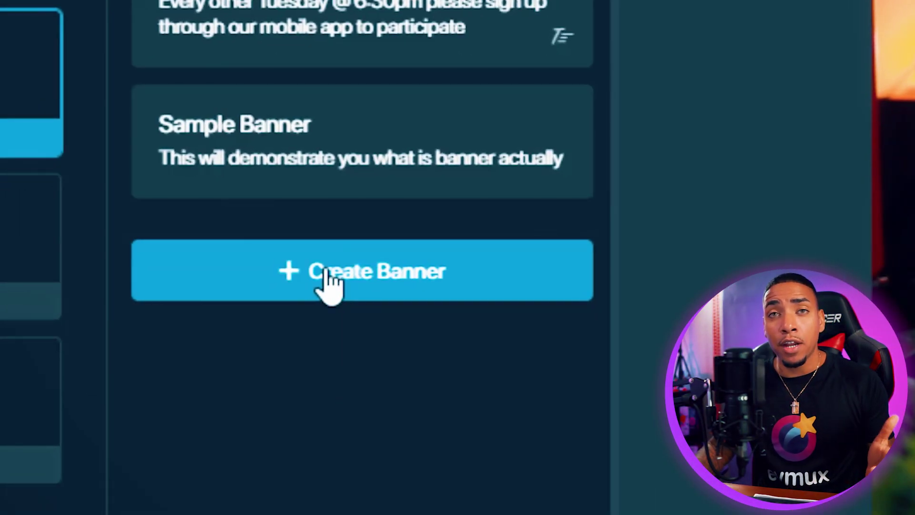
left_click(329, 280)
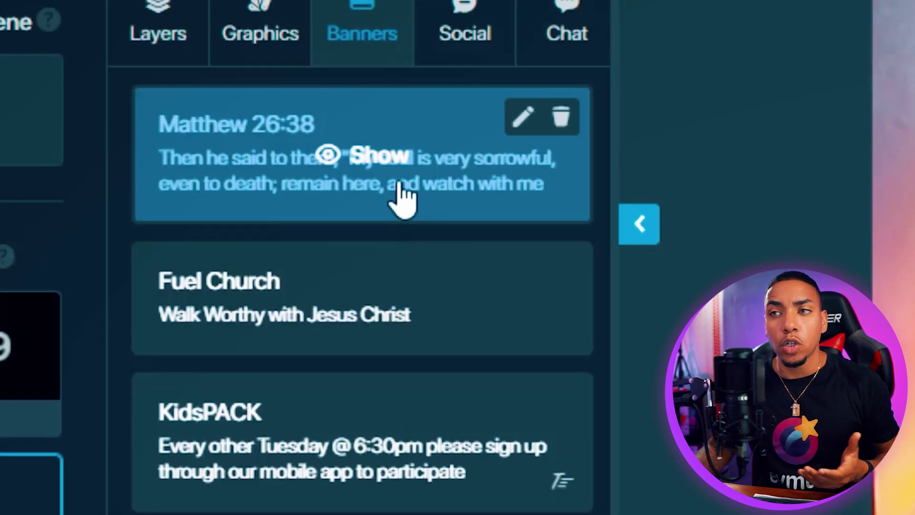
left_click(402, 198)
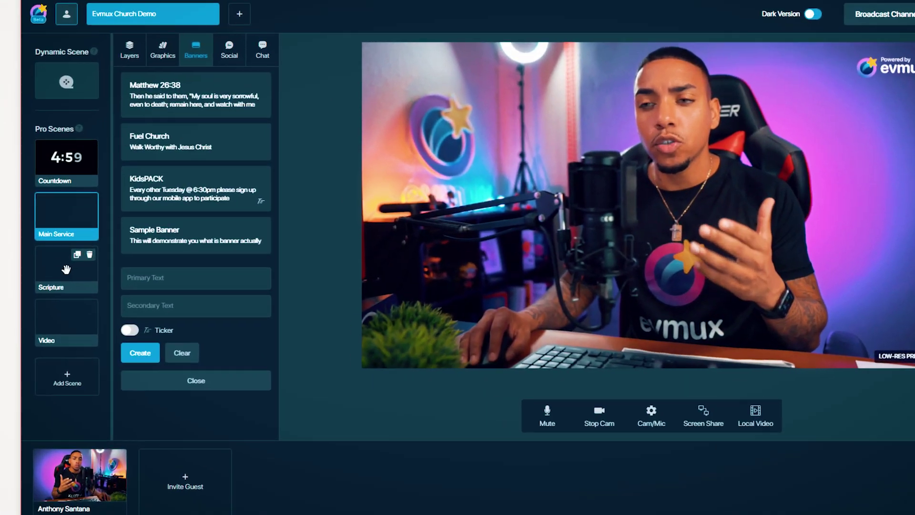
Add the uploaded image Bible Verse.png from the media files as a layer in the Scripture scene
left_click(62, 282)
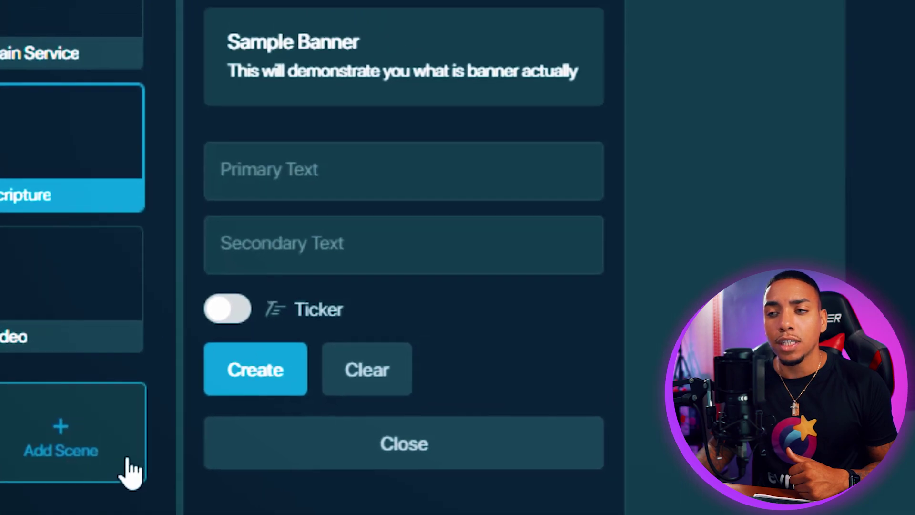
left_click(195, 439)
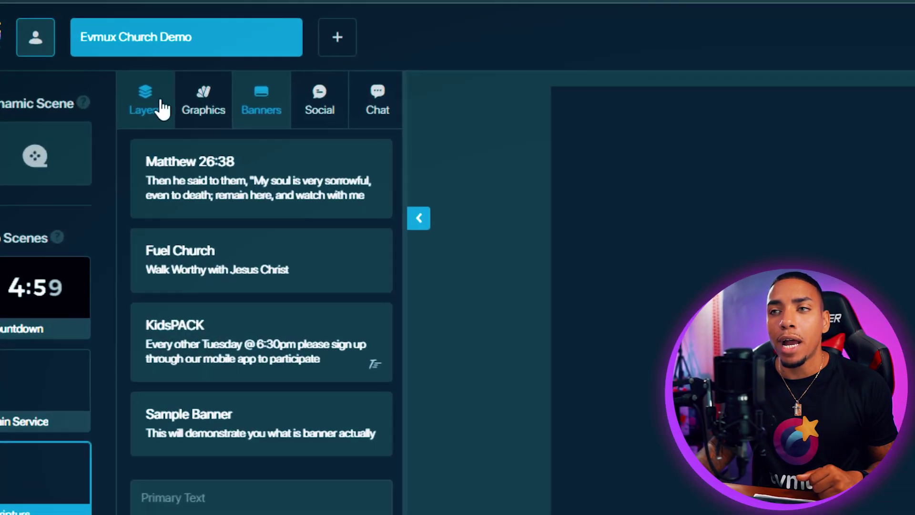
left_click(119, 96)
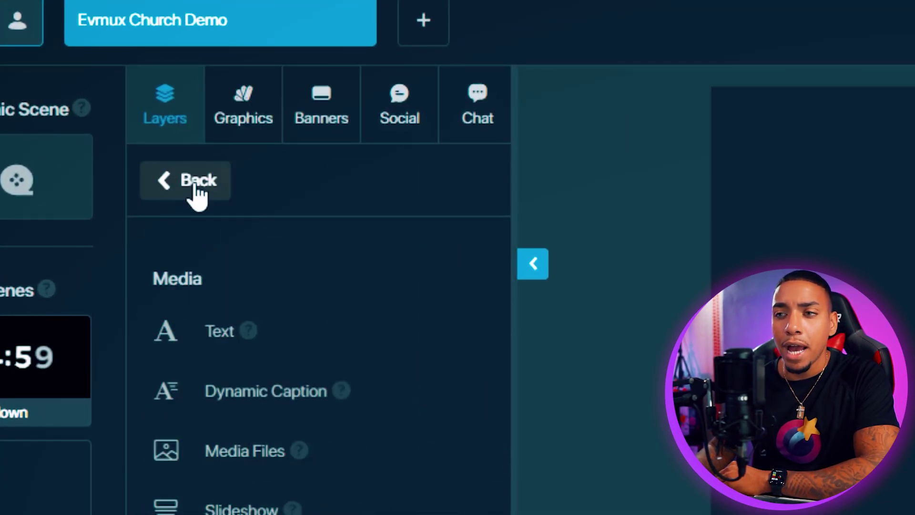
left_click(253, 450)
left_click(350, 234)
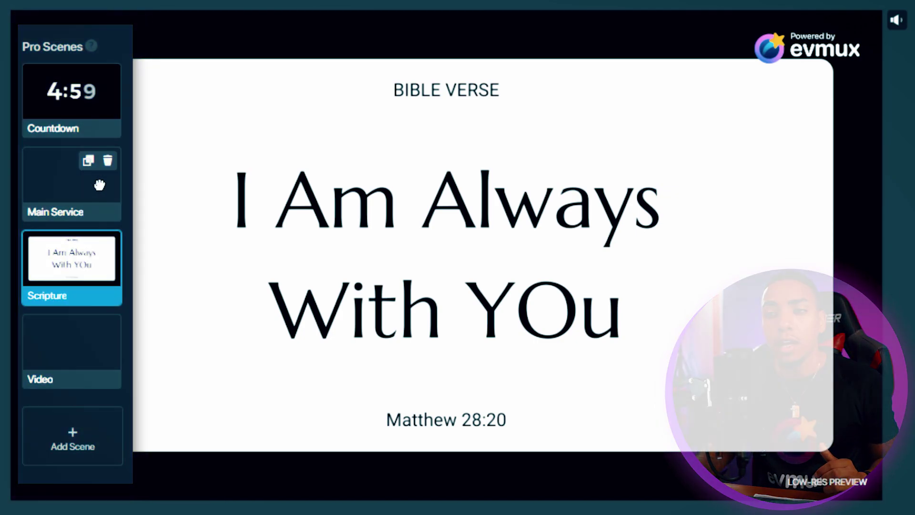
Preview the switch from the Scripture scene to the Main Service scene and back again
left_click(100, 185)
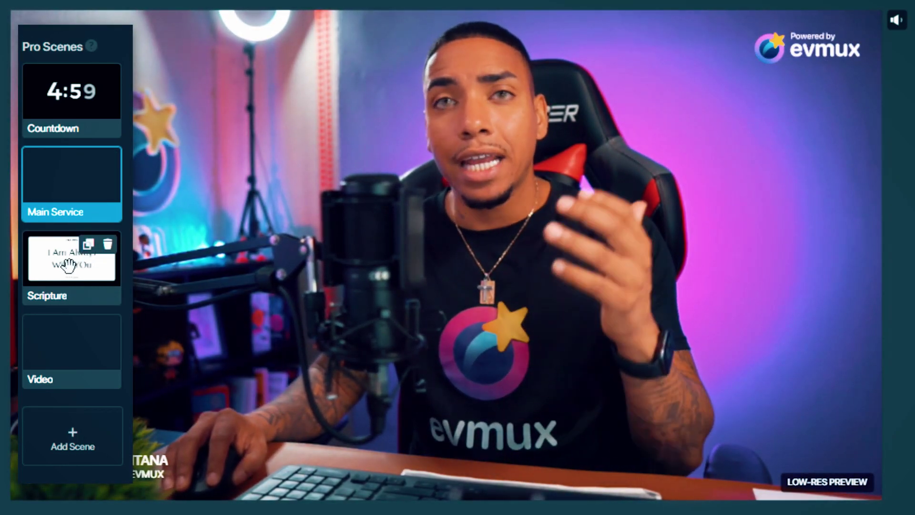
left_click(69, 265)
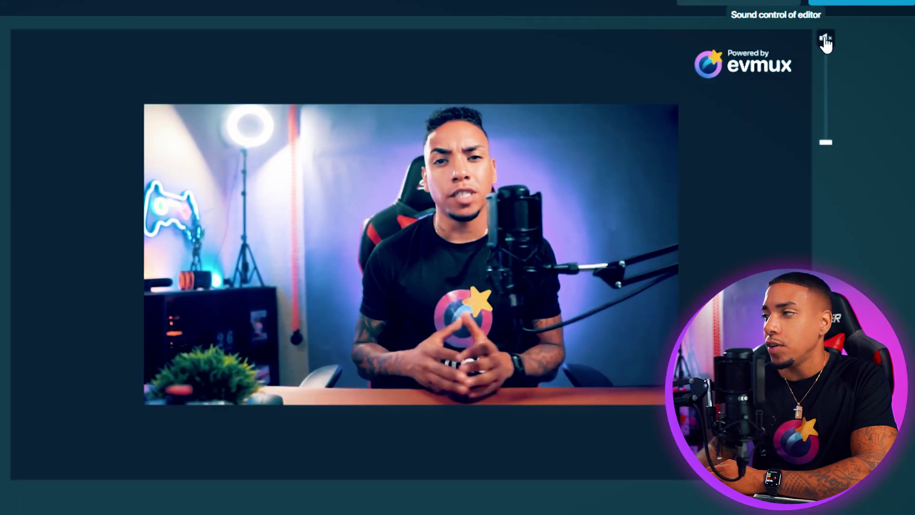
Stretch the video layer in the Video scene to fill the whole canvas
left_click(361, 183)
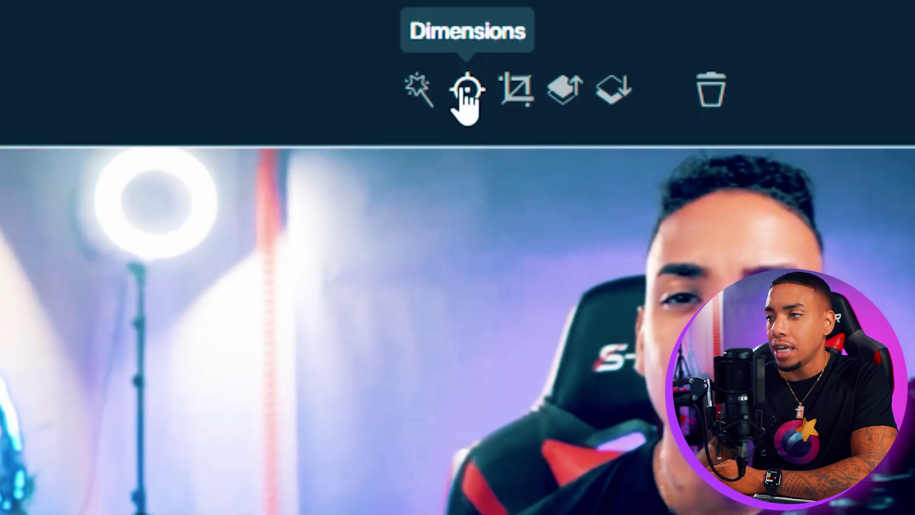
left_click(467, 103)
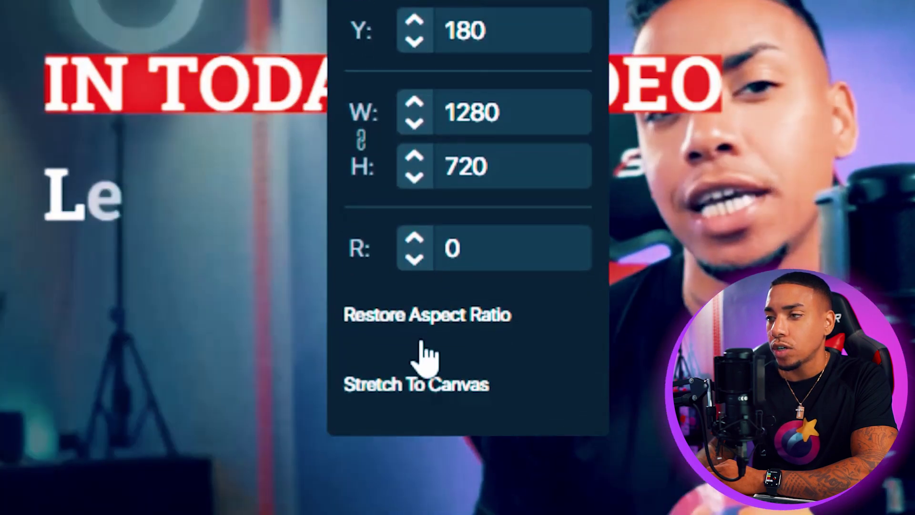
left_click(419, 385)
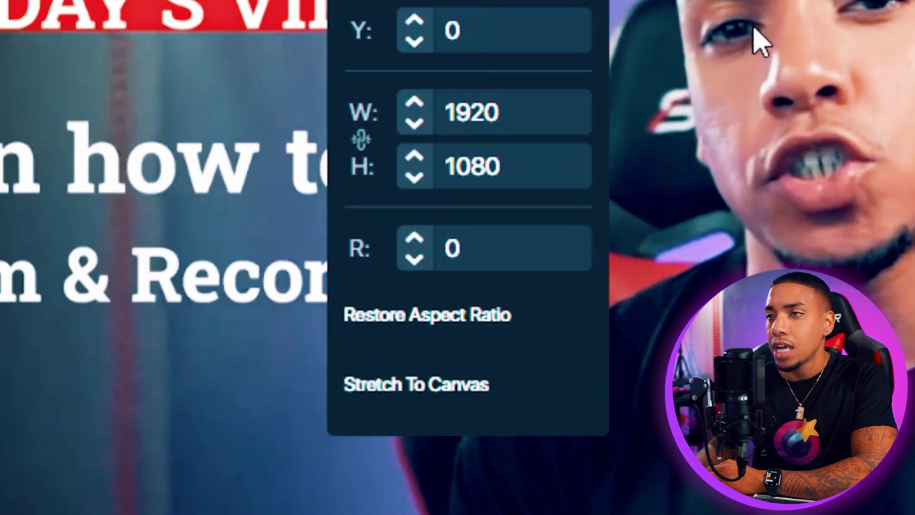
left_click(12, 120)
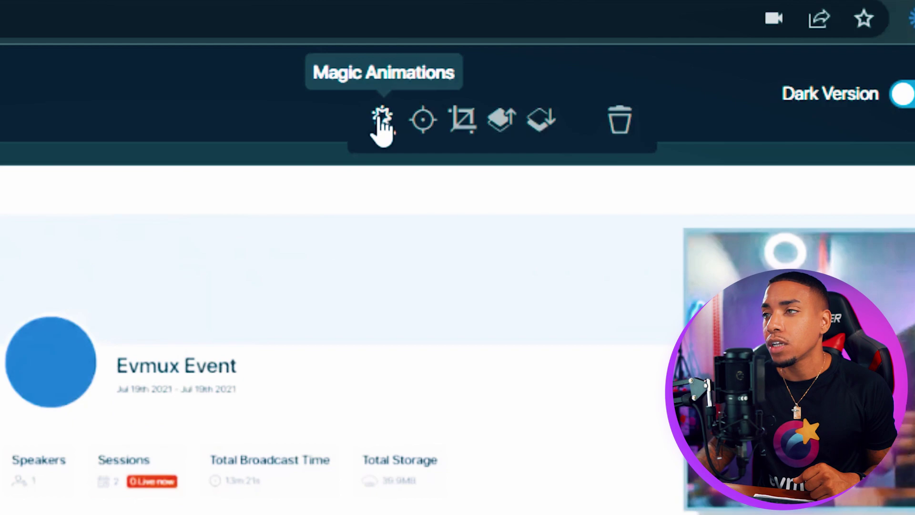
Set the video layer's AutoSwitch to the Main Service scene
left_click(381, 119)
scroll(377, 304, "down", 3)
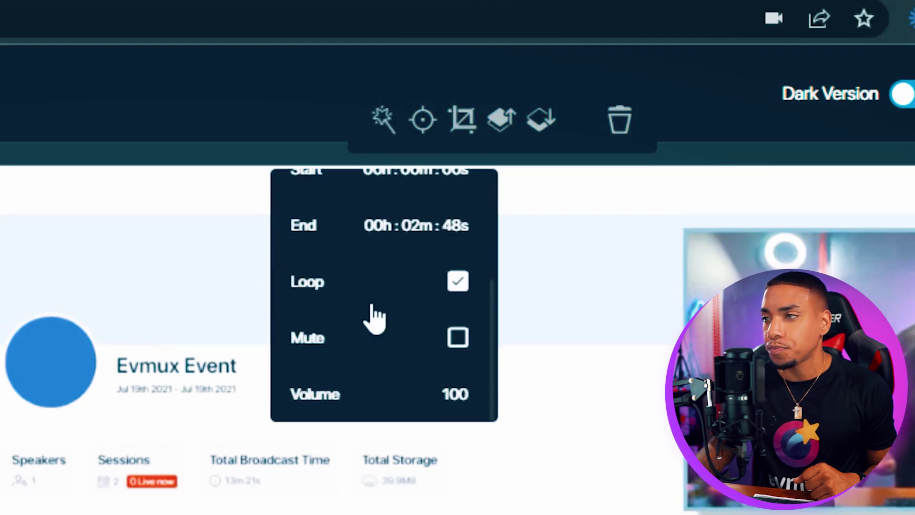
left_click(445, 285)
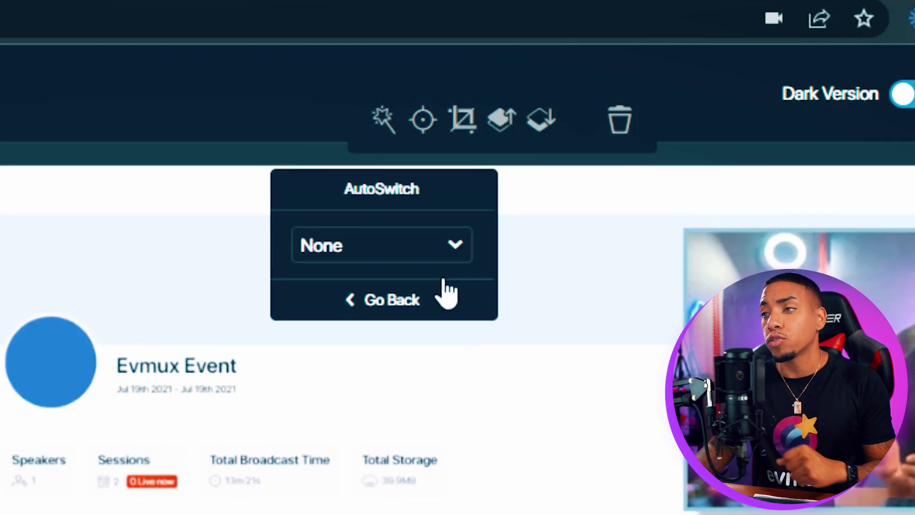
left_click(438, 257)
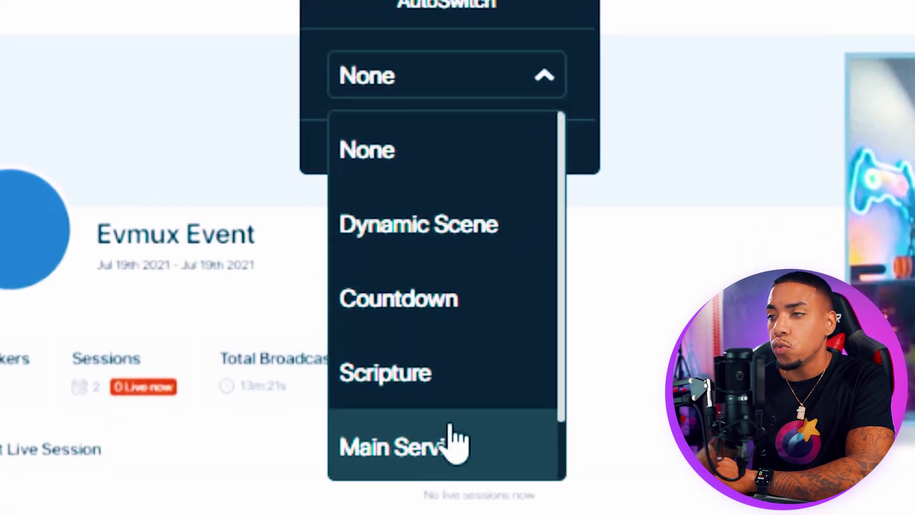
left_click(447, 445)
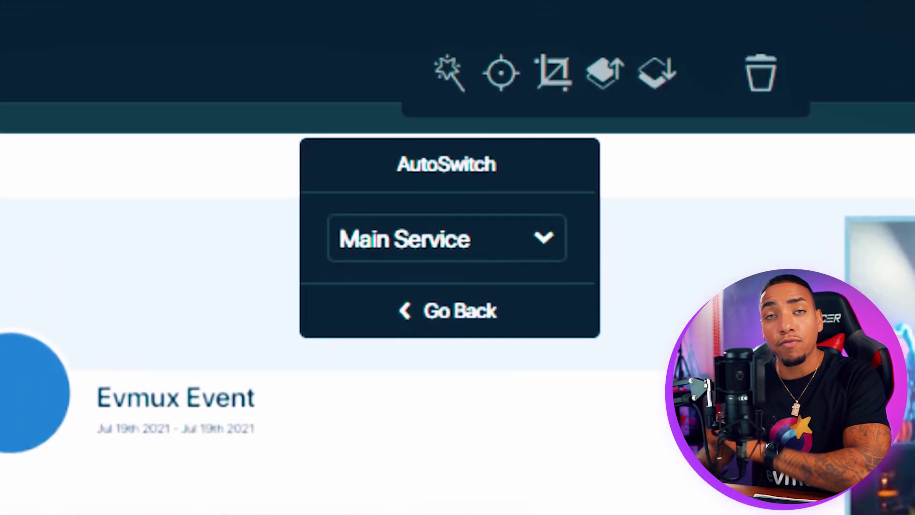
left_click(459, 323)
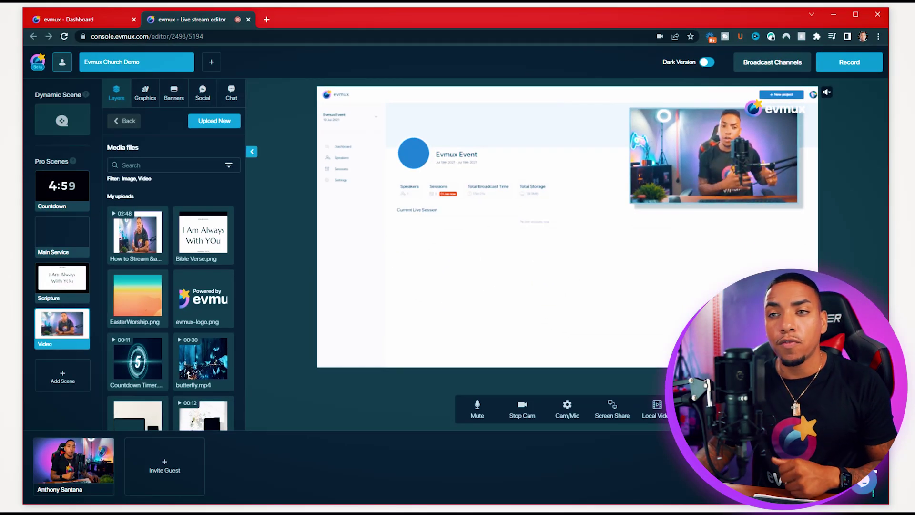
Switch to the Main Service scene and open the form for creating a new banner
left_click(56, 236)
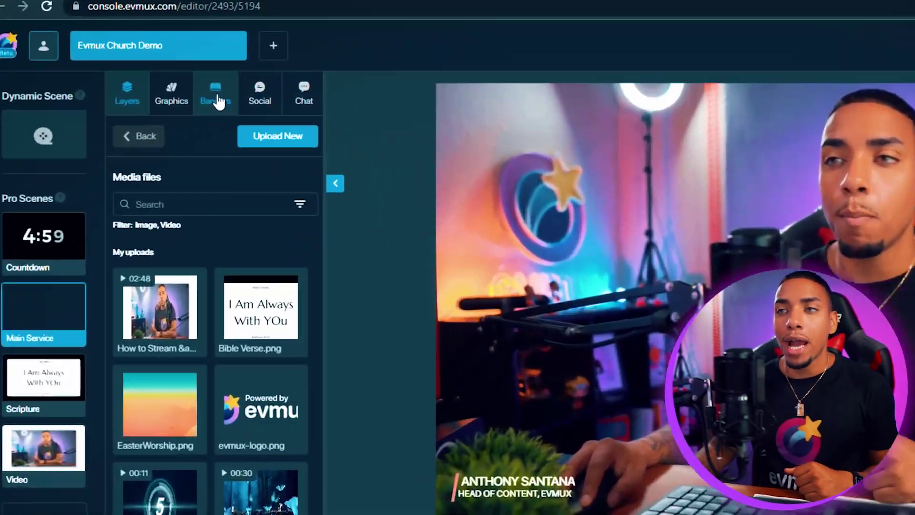
left_click(216, 98)
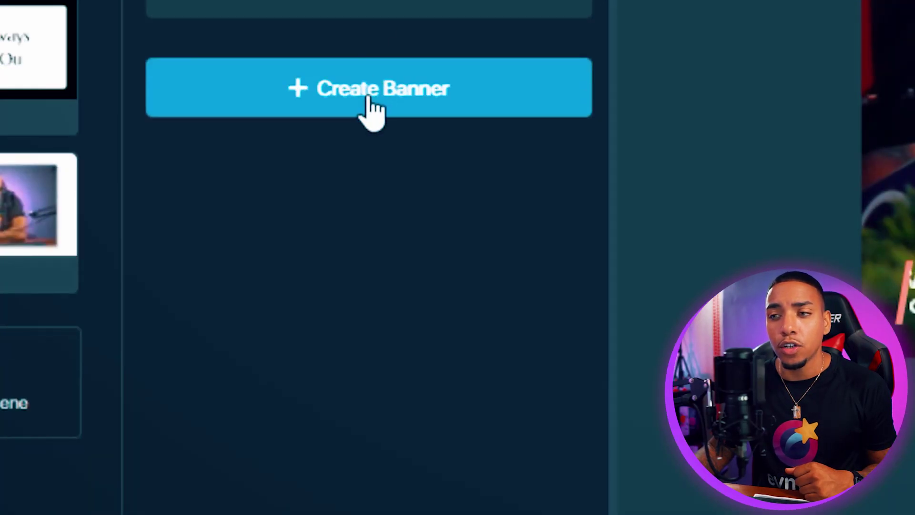
left_click(371, 110)
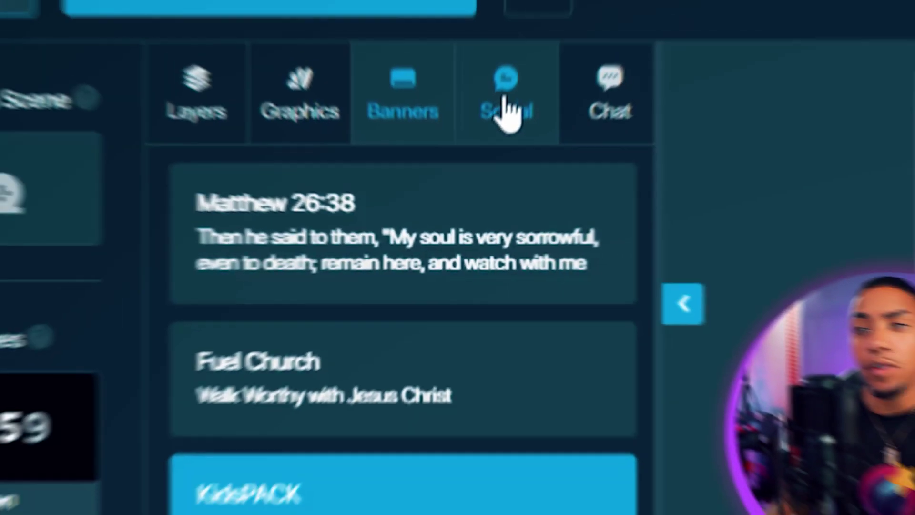
Show the sample evmux social comment on the Main Service scene
left_click(504, 101)
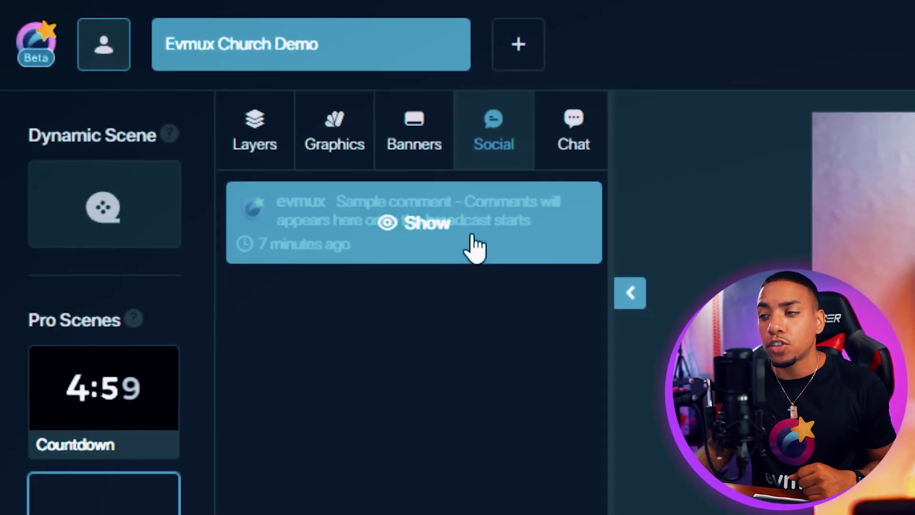
left_click(473, 238)
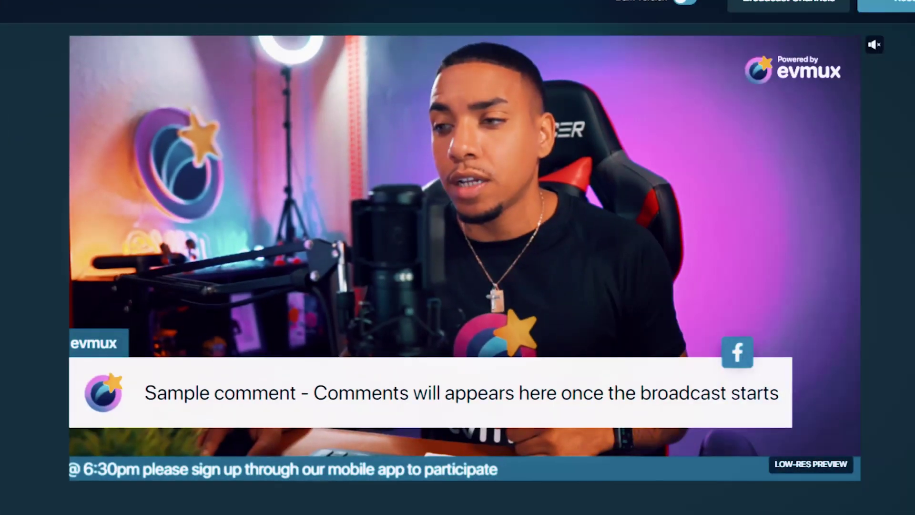